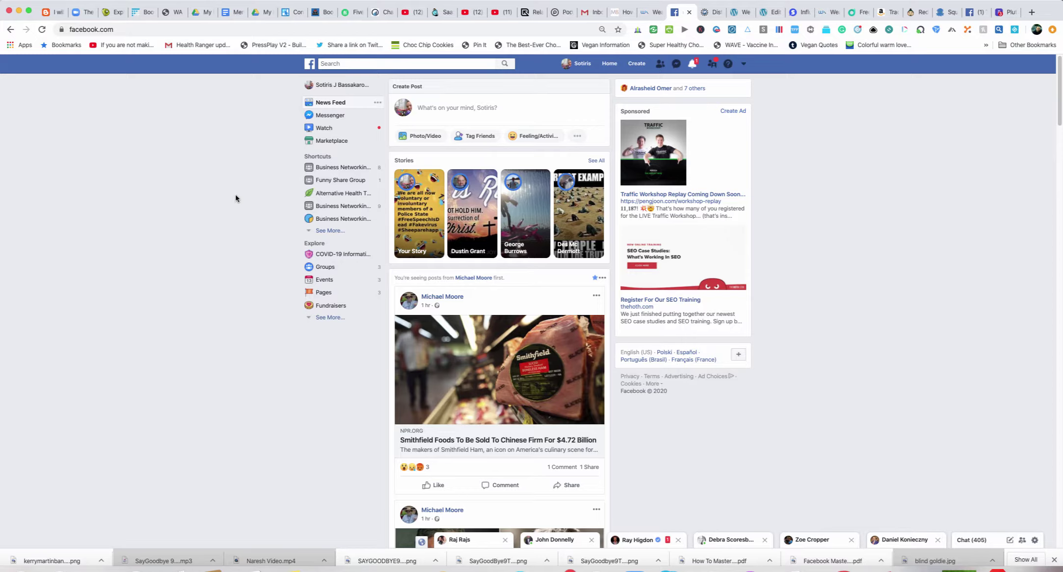
Open the personal profile page and start creating a new group.
left_click(344, 85)
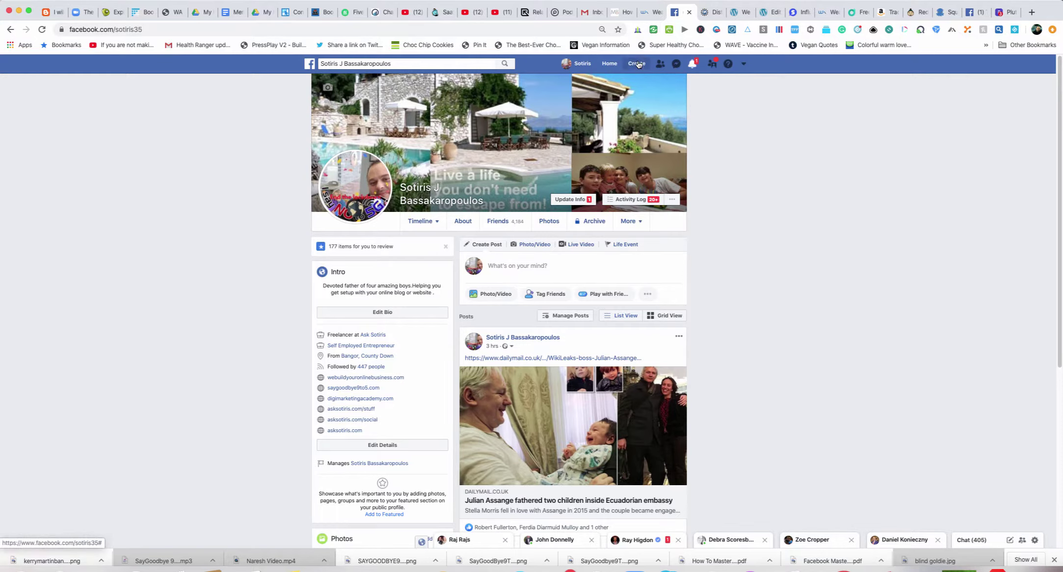
left_click(636, 64)
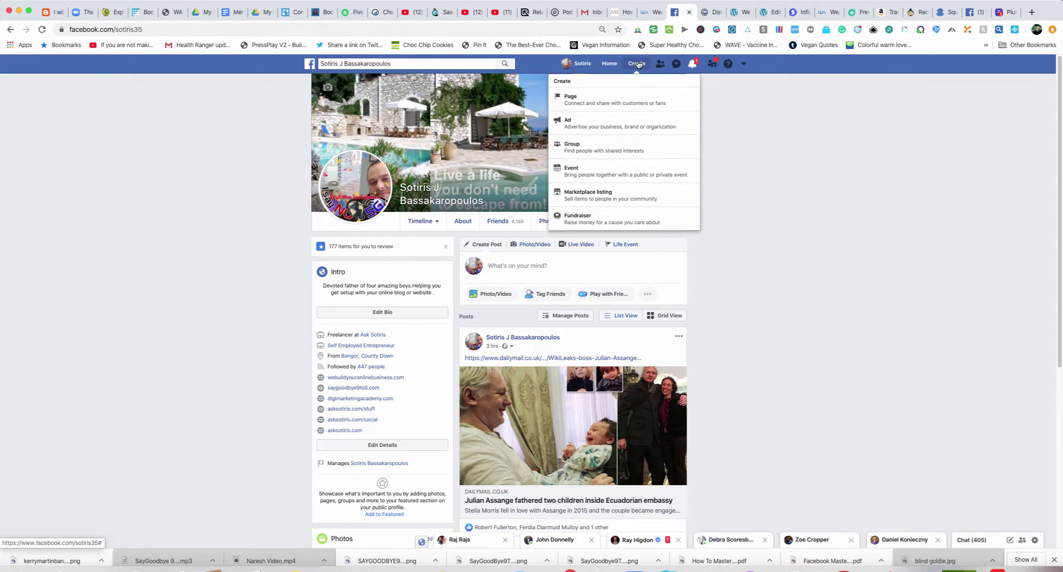
left_click(608, 150)
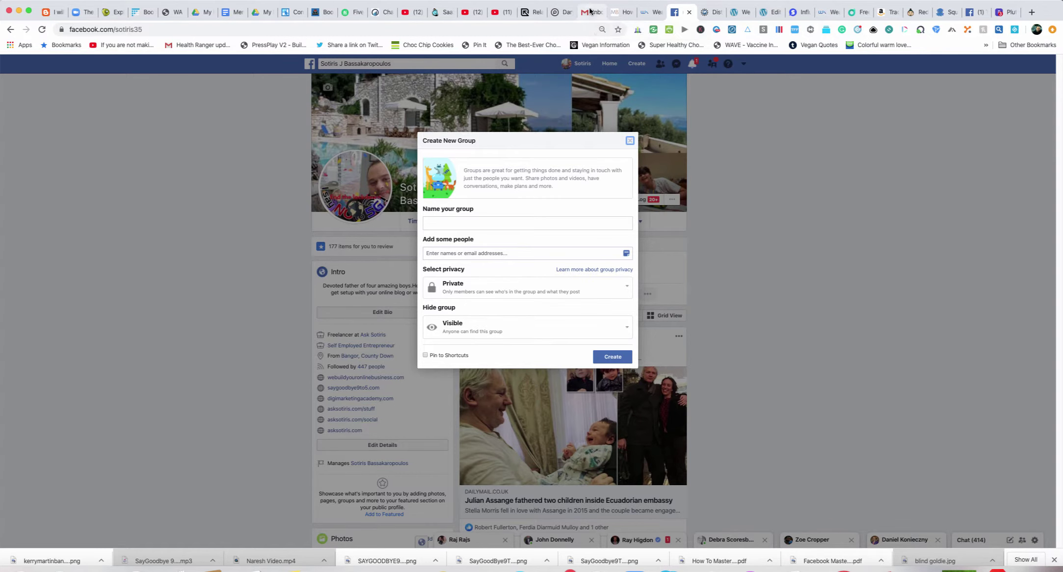
Check the Gmail inbox, and back in Facebook name the new group "Bloggers Income Mastermind".
left_click(591, 14)
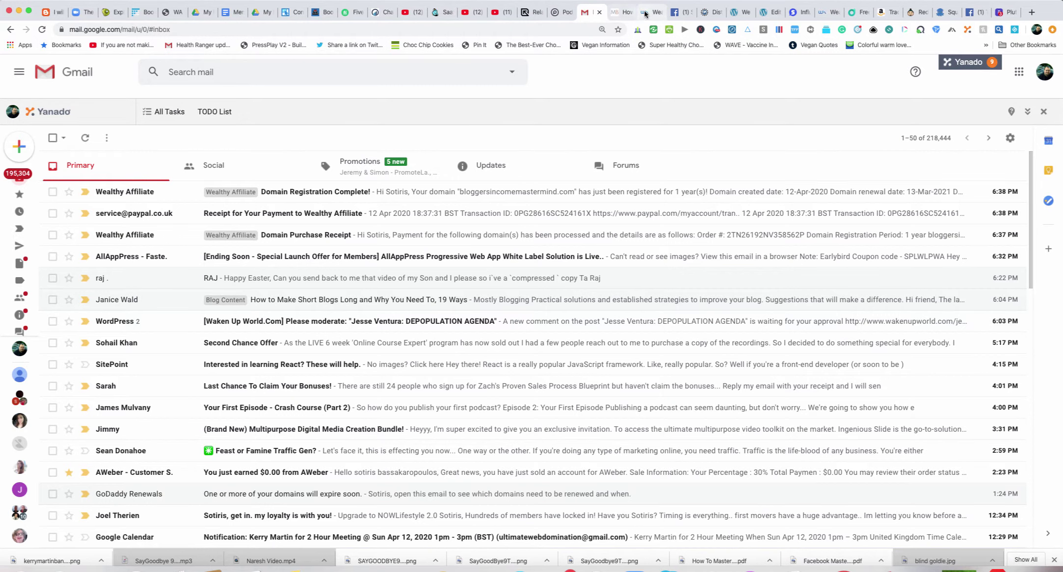
left_click(683, 15)
left_click(475, 224)
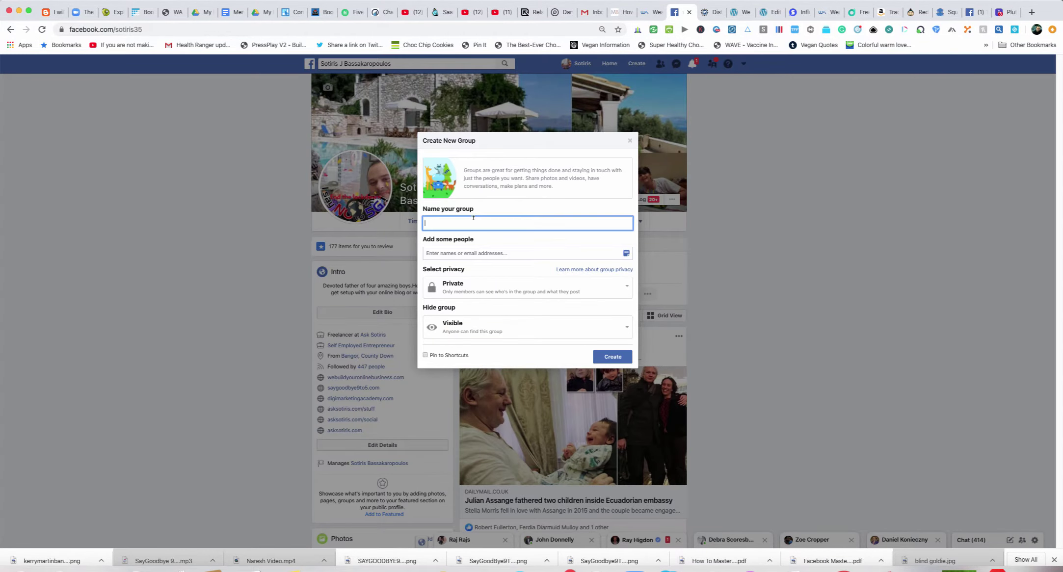
type("Bloggers Income Mastermind")
left_click_drag(510, 220, 426, 219)
Review the privacy and visibility choices, keep the group Private and Visible, and create it.
left_click(596, 290)
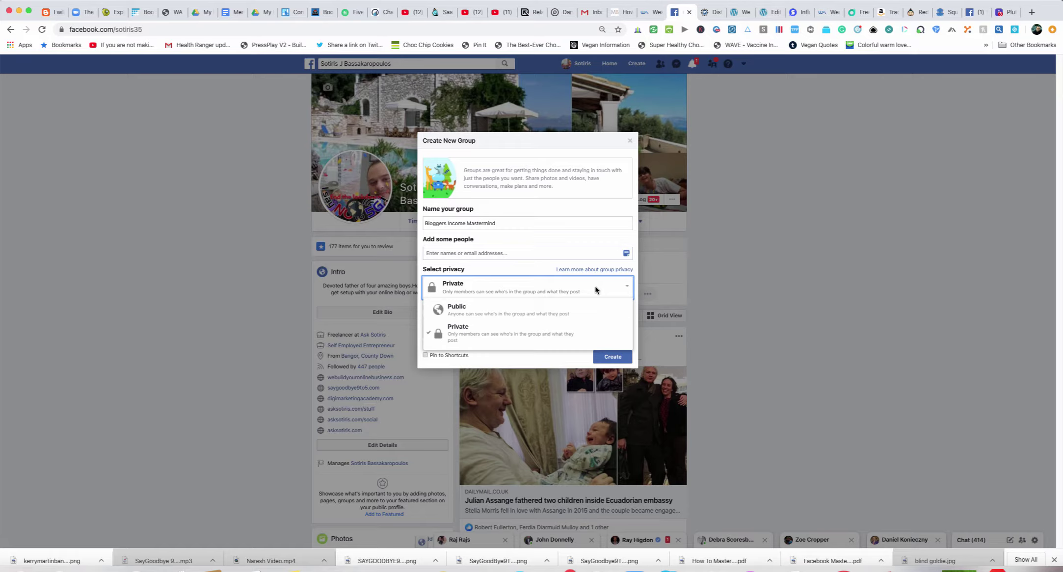
left_click(596, 290)
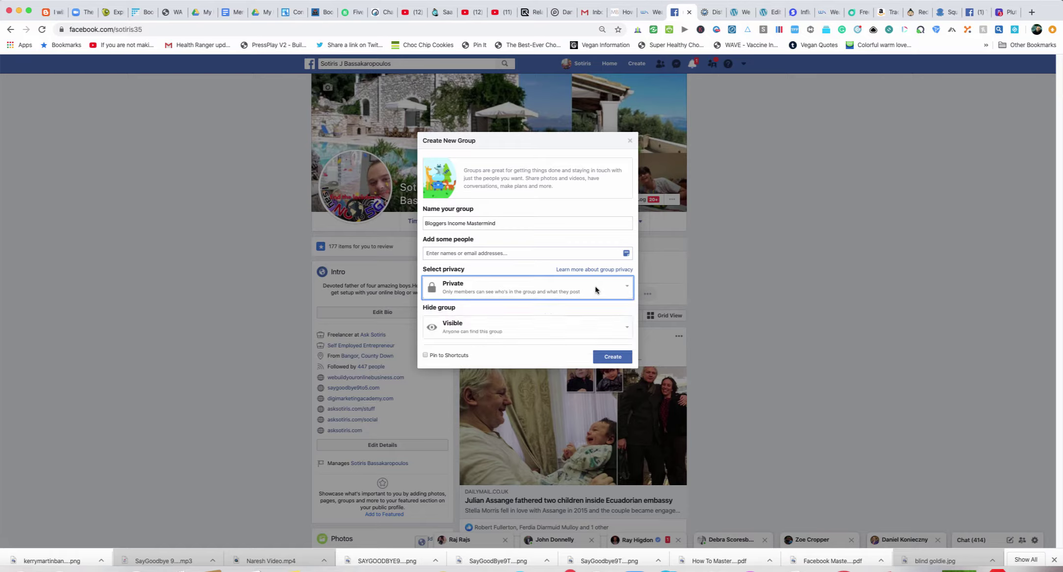
left_click(619, 329)
left_click(551, 352)
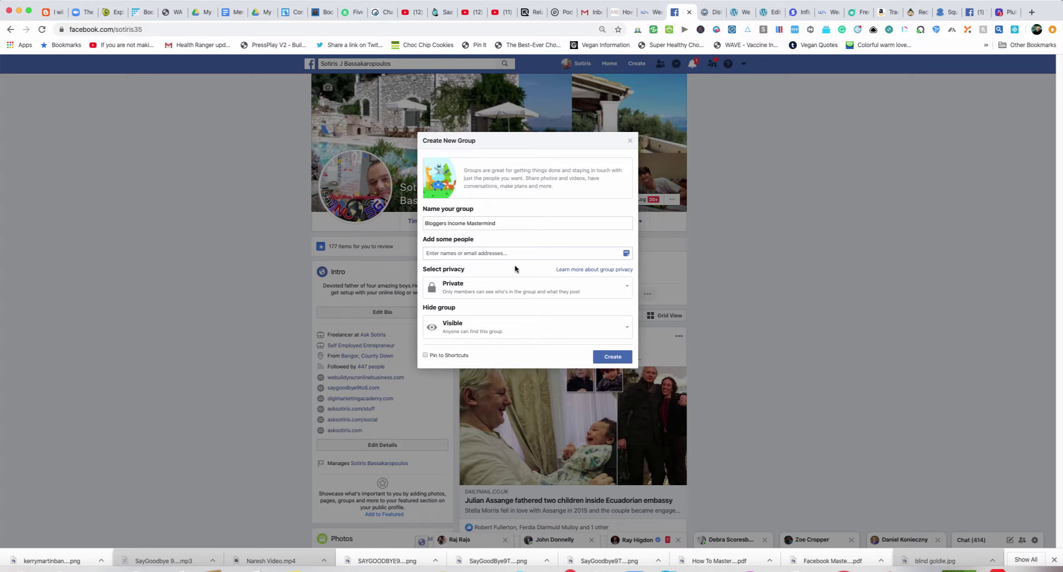
left_click(514, 224)
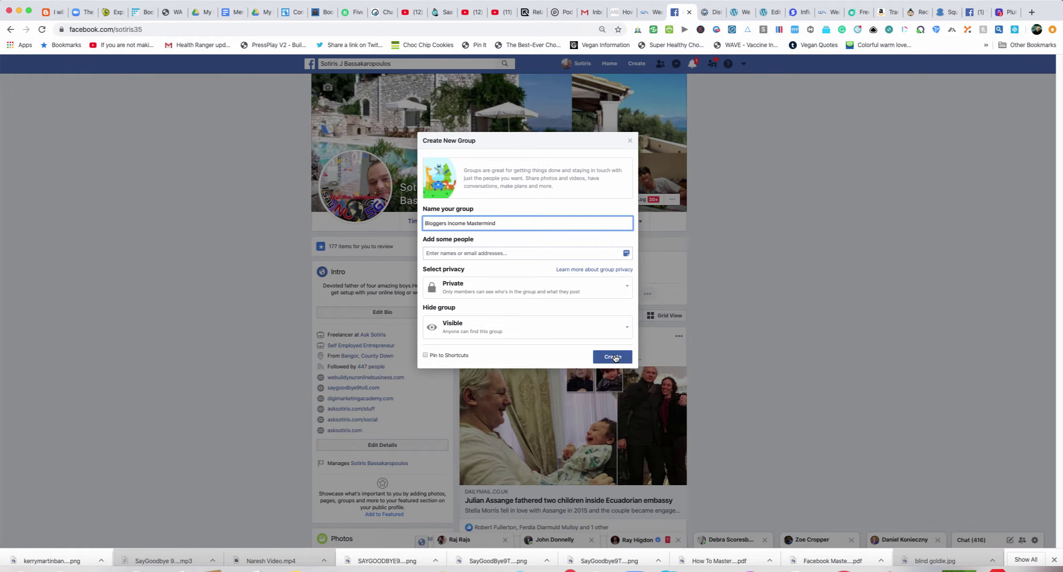
left_click(614, 358)
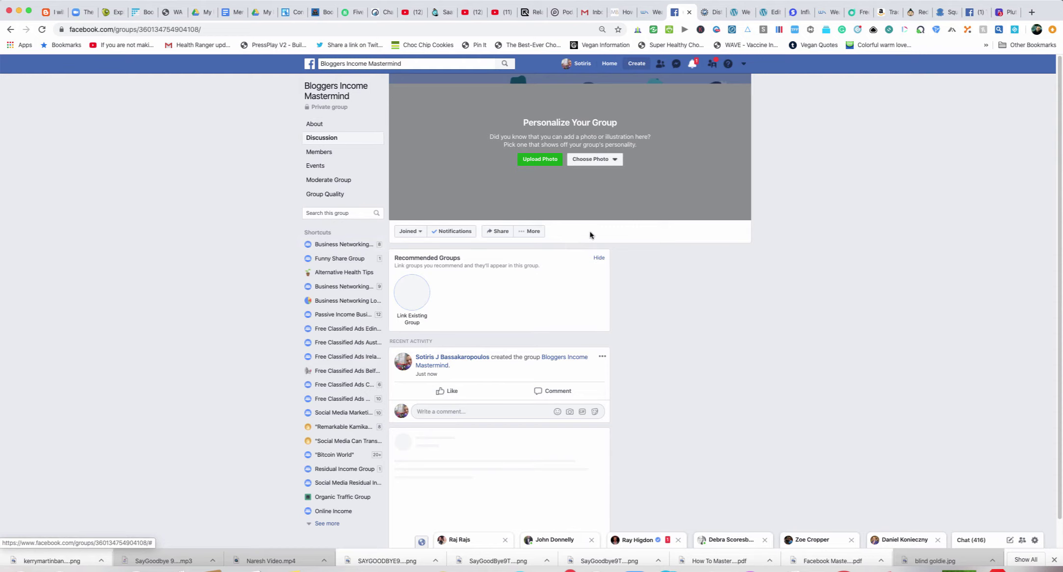
Open the settings of the Bloggers Income Mastermind group for editing.
left_click(520, 231)
left_click(526, 231)
left_click(528, 233)
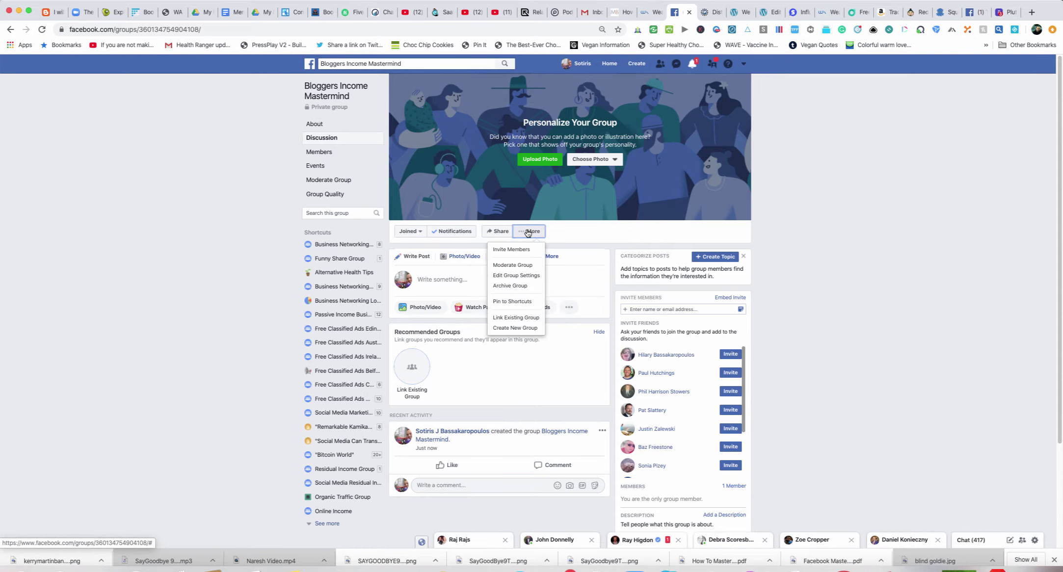
left_click(518, 275)
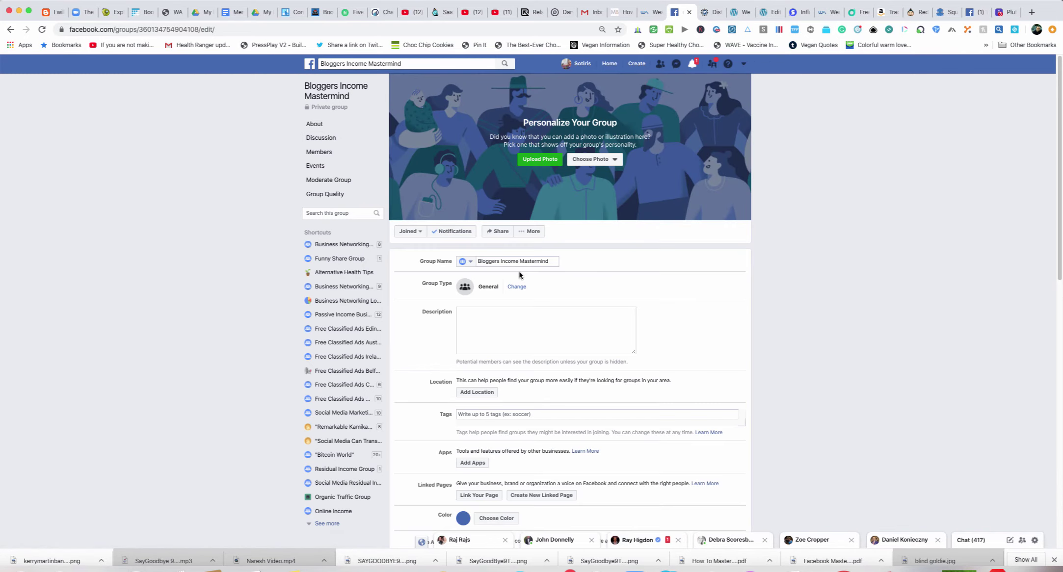
Customize the group's web address with the alias "BloggersIncomeMastermind".
scroll(578, 278, "down", 3)
scroll(580, 275, "down", 6)
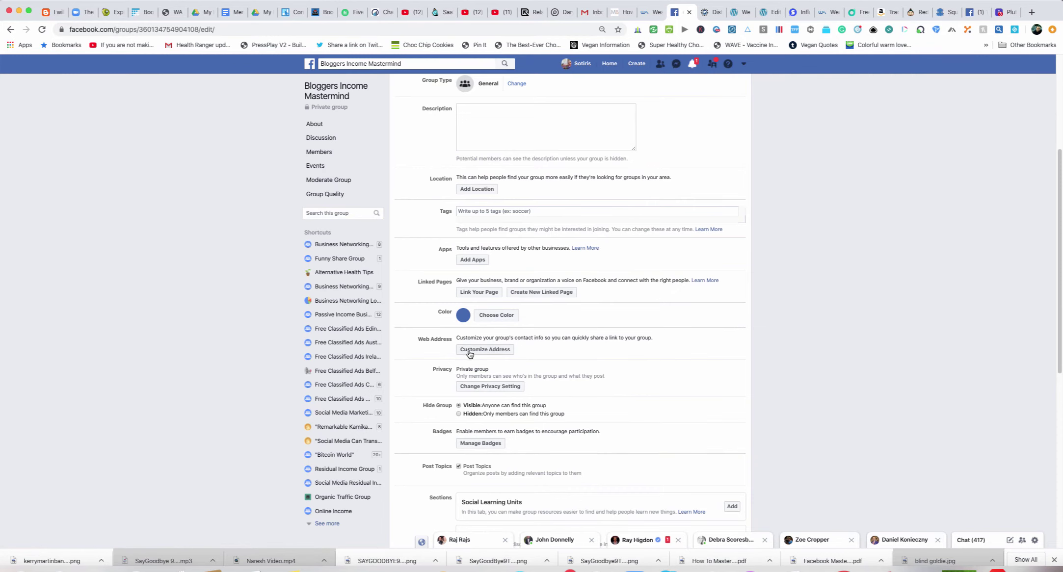
left_click(477, 351)
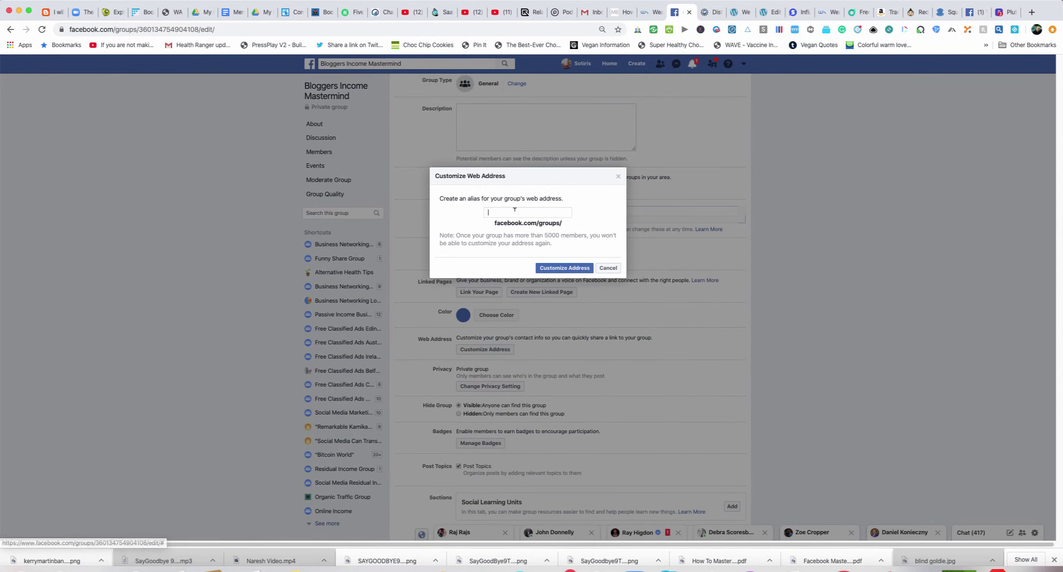
left_click(514, 210)
type("Blogg")
type("er")
type("sl")
type("ncome")
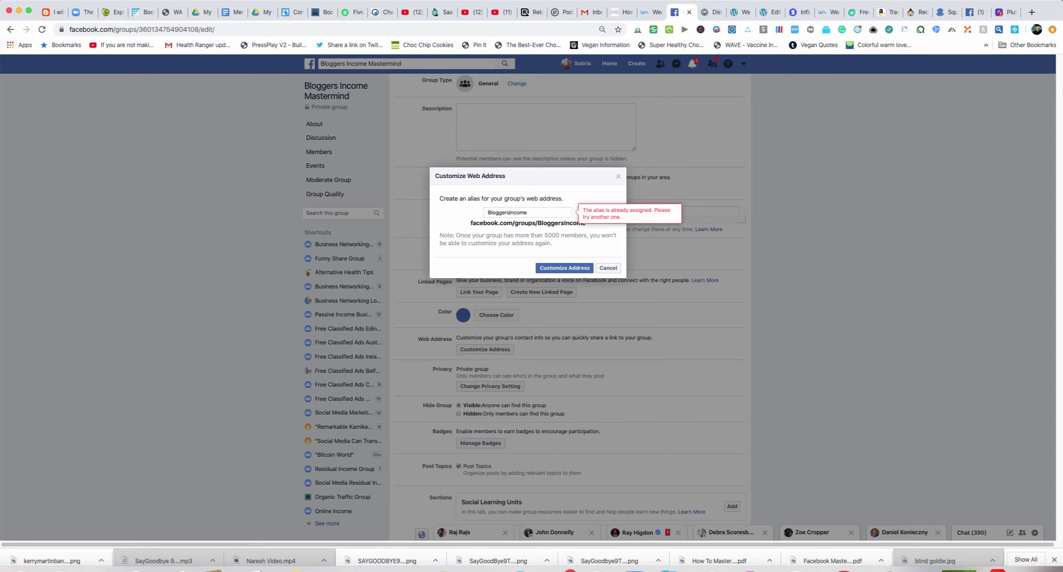
type("Master")
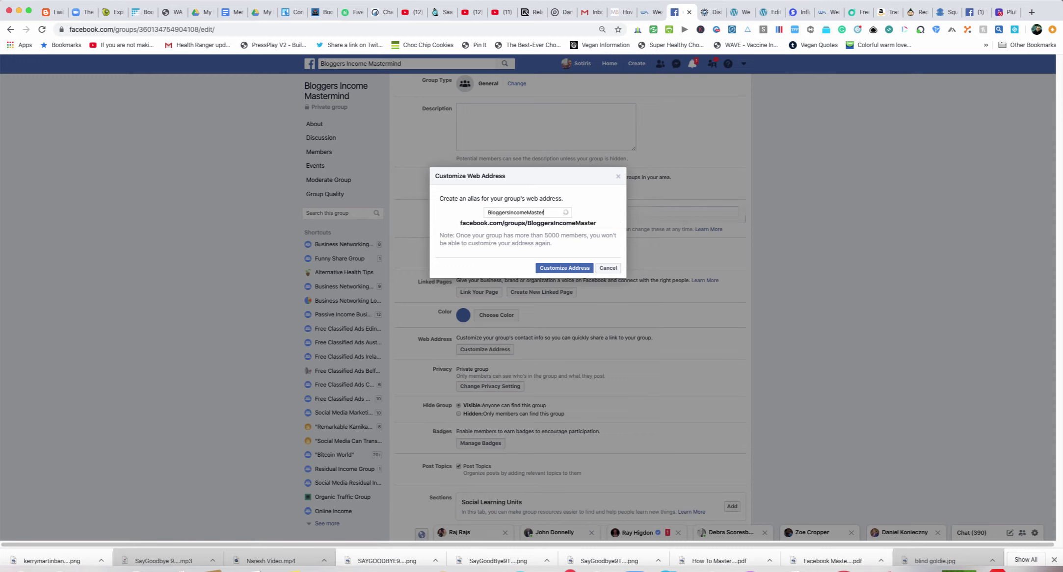
type("mind")
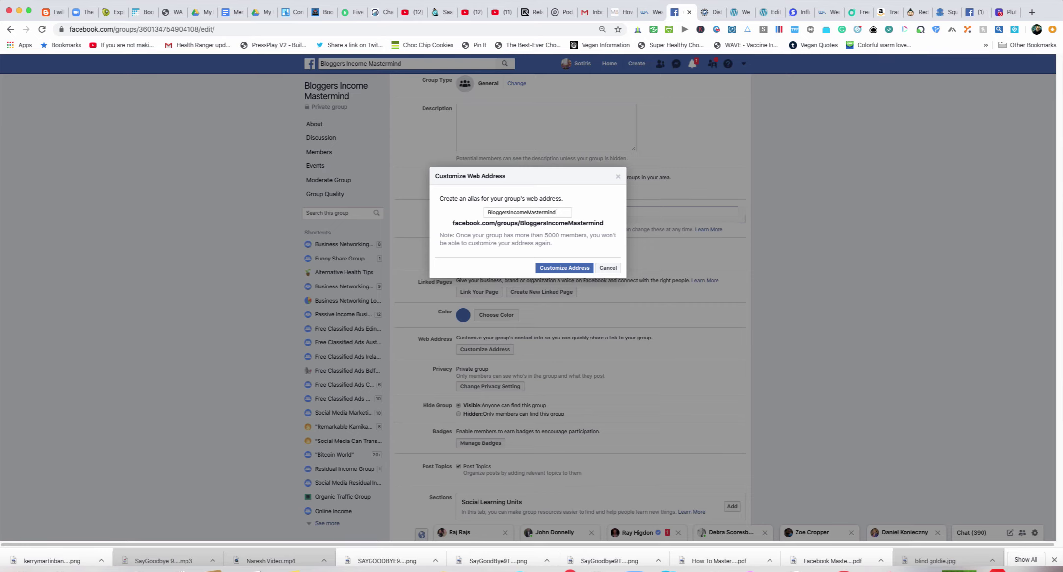
left_click(562, 269)
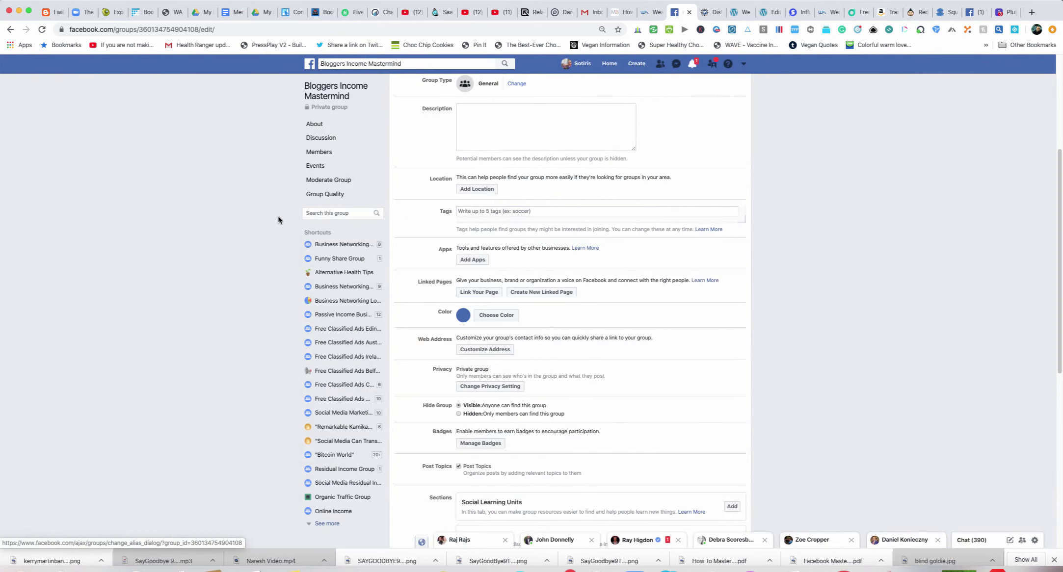
Enter "Bloggers Income Mastermind" as the group's description.
scroll(594, 247, "up", 2)
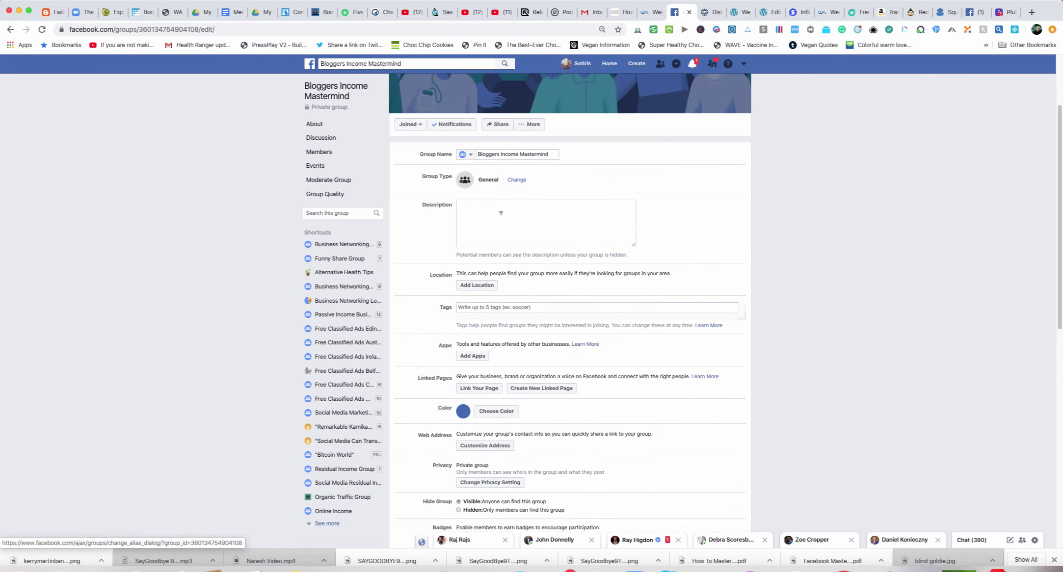
left_click(483, 207)
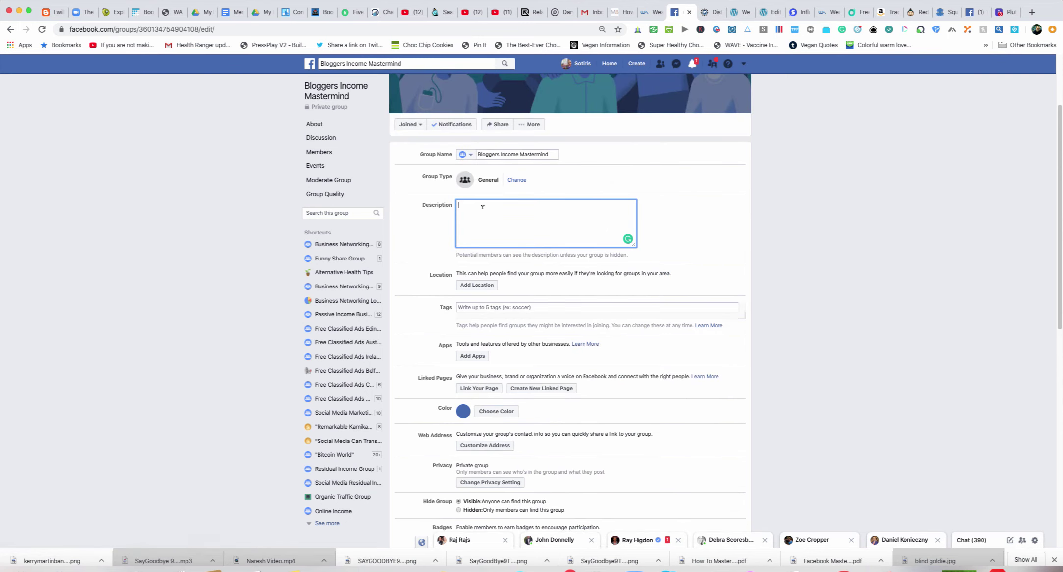
type("Bloggers Income Mastermind")
Look through the whole group settings page, from the cover photo and tags to sections, membership approval and posting permissions.
scroll(569, 294, "down", 3)
scroll(569, 294, "up", 1)
scroll(569, 294, "up", 4)
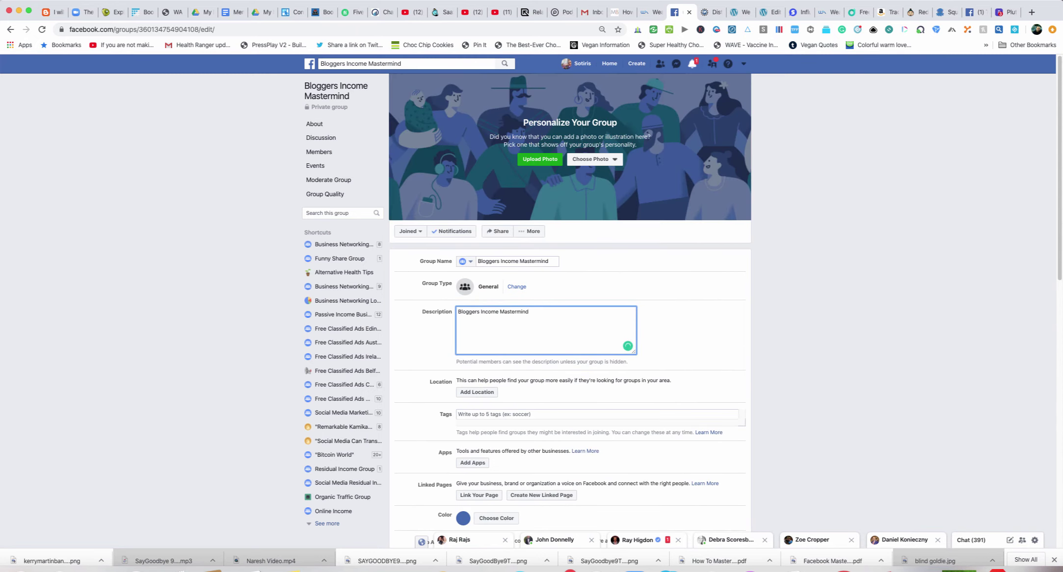
scroll(476, 190, "down", 2)
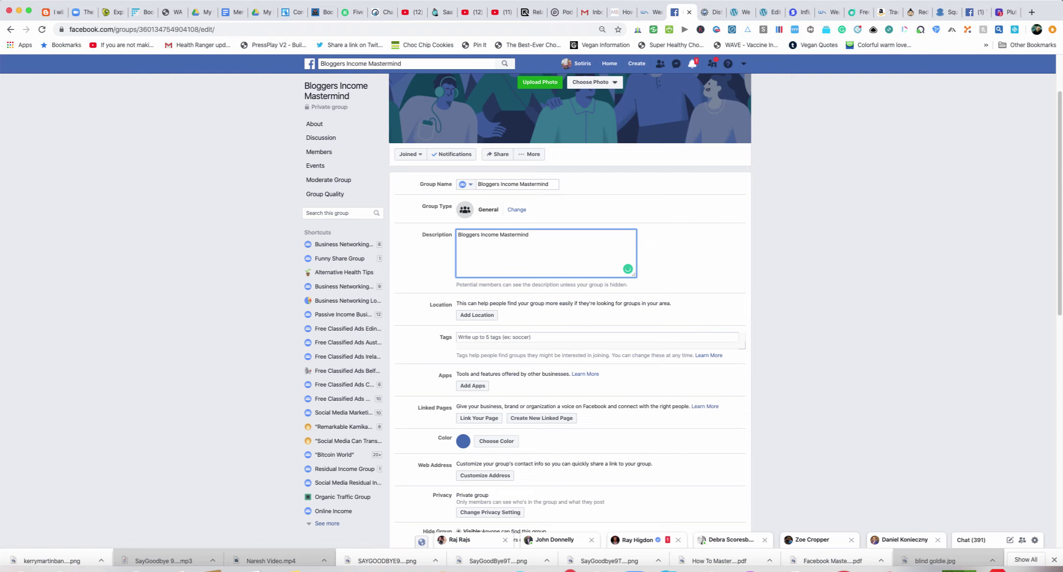
scroll(541, 240, "down", 10)
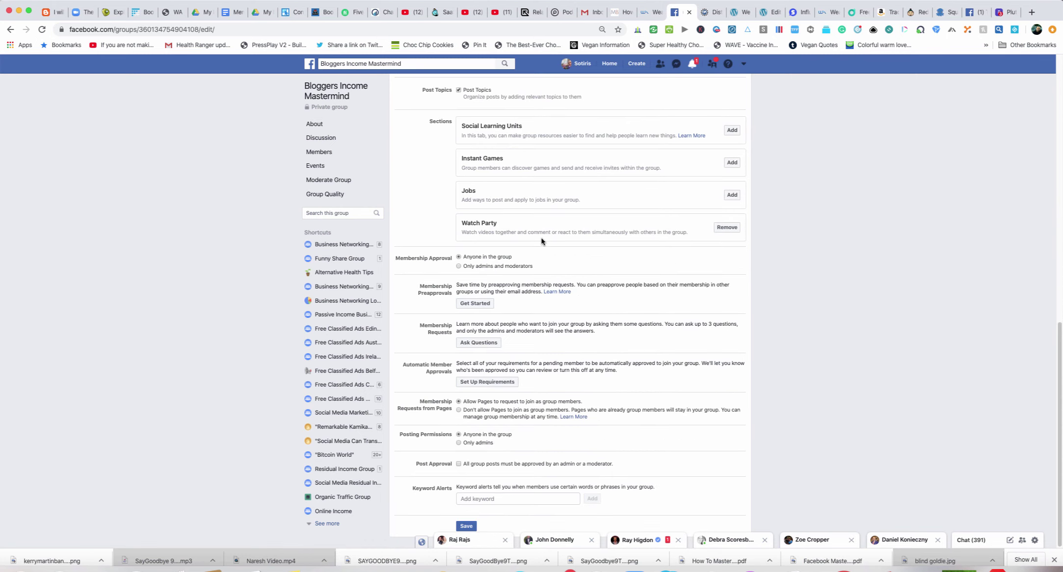
scroll(542, 240, "up", 10)
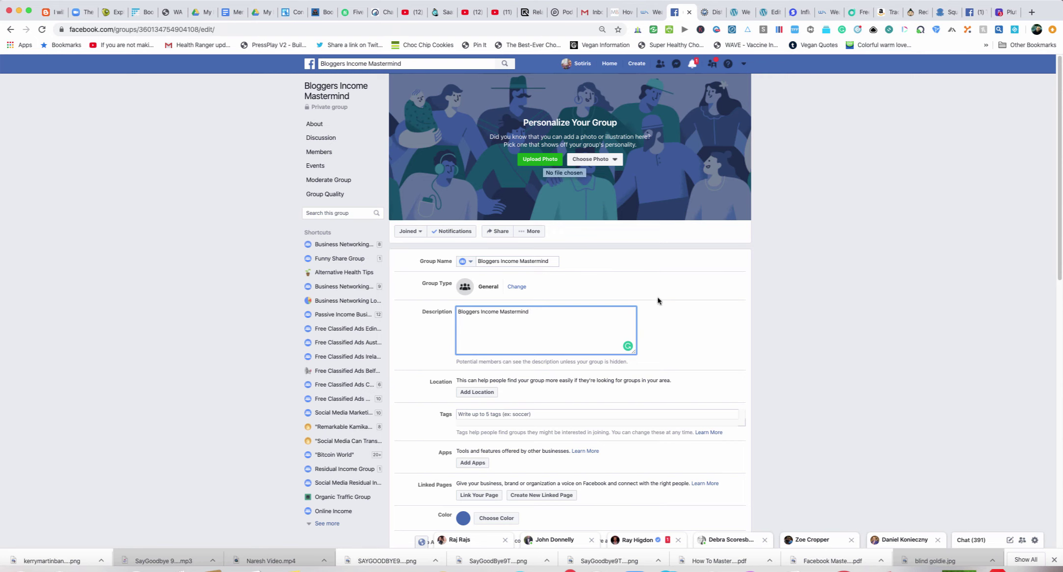
scroll(704, 305, "down", 10)
scroll(704, 305, "down", 3)
scroll(702, 305, "up", 13)
scroll(704, 321, "down", 3)
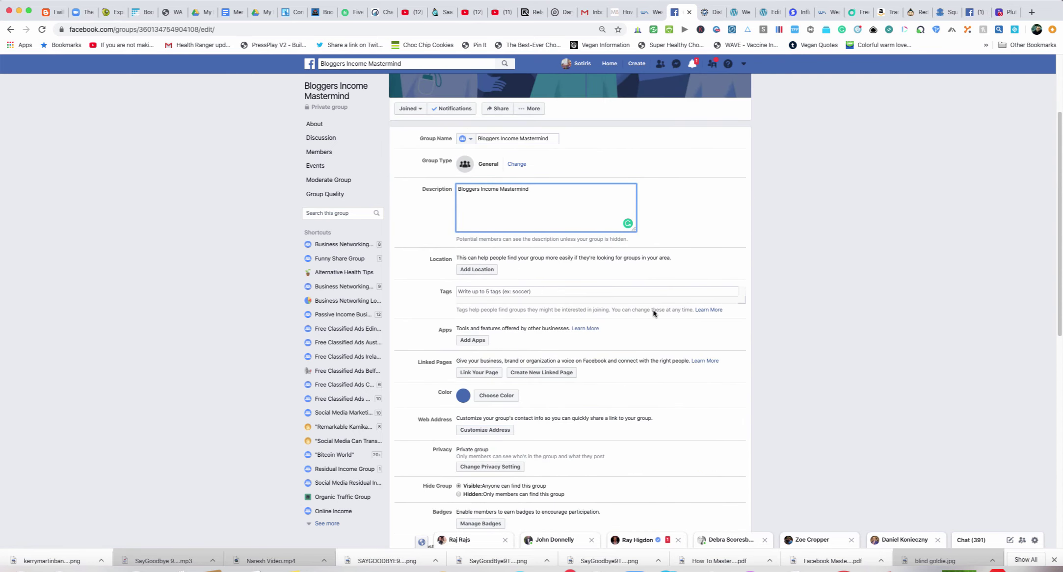
scroll(663, 319, "down", 10)
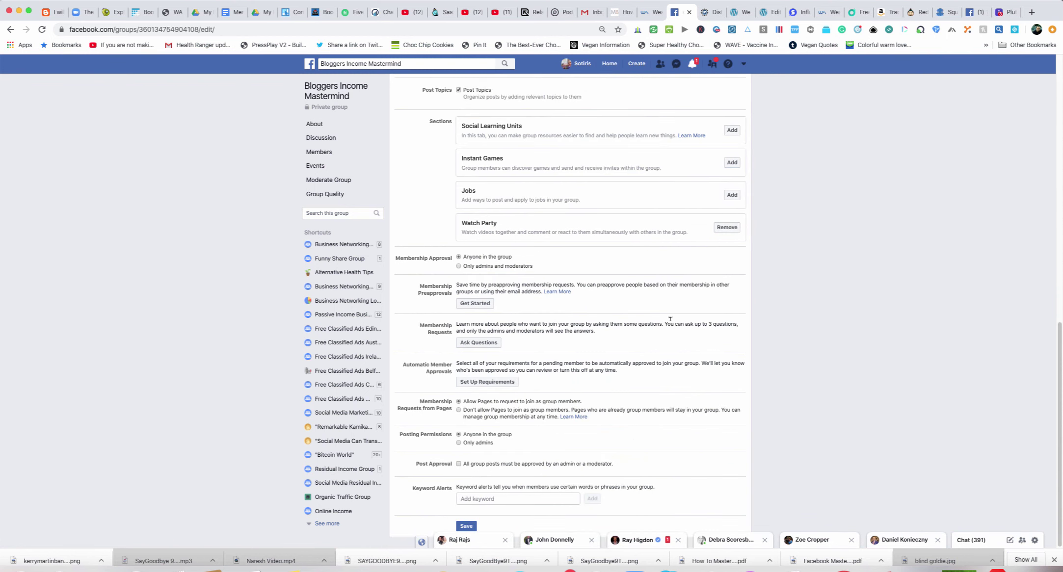